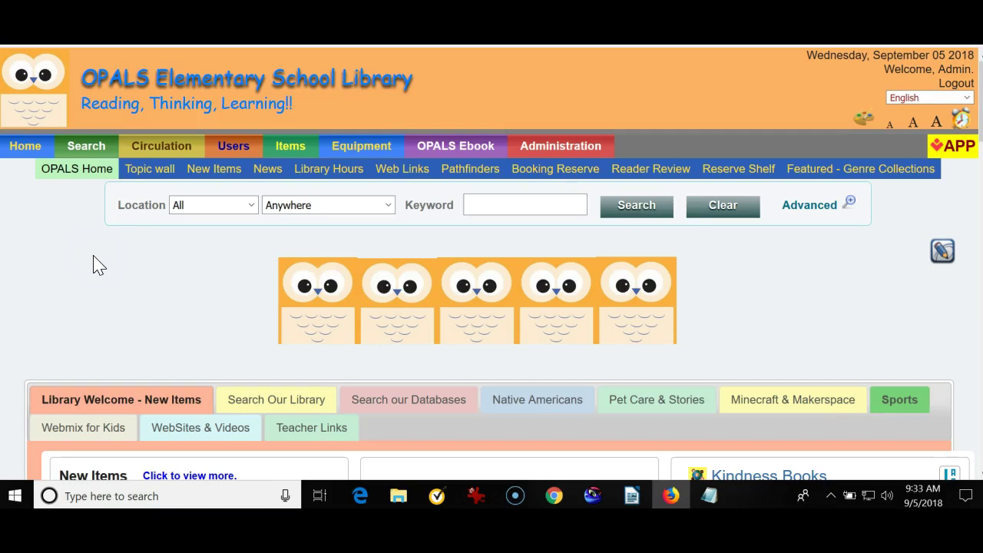
- Bring up the Circulation dropdown menu on the OPALS library home page
mouse_move(158, 148)
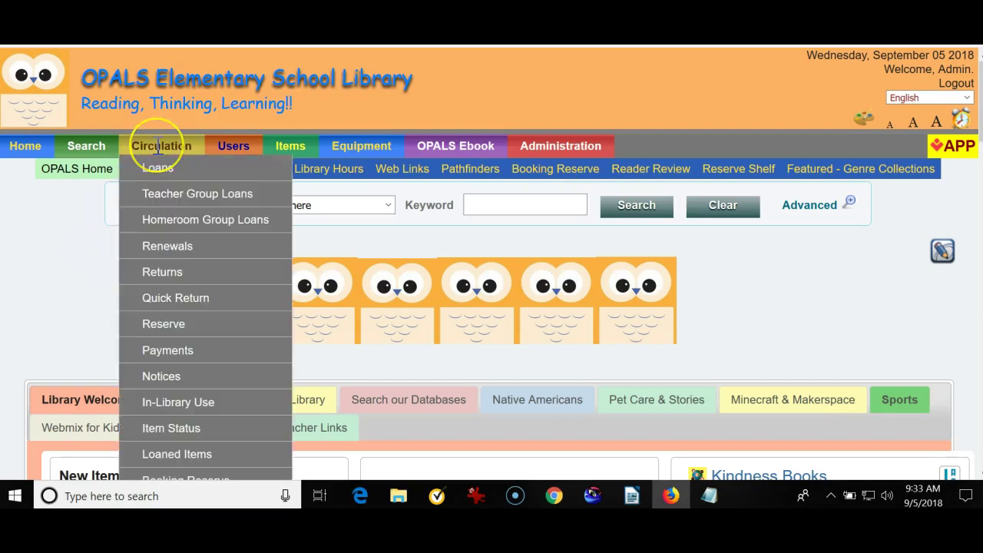
- Open Teacher Group Loans, switch the borrower lookup to Teacher, and load a teacher's class
left_click(184, 197)
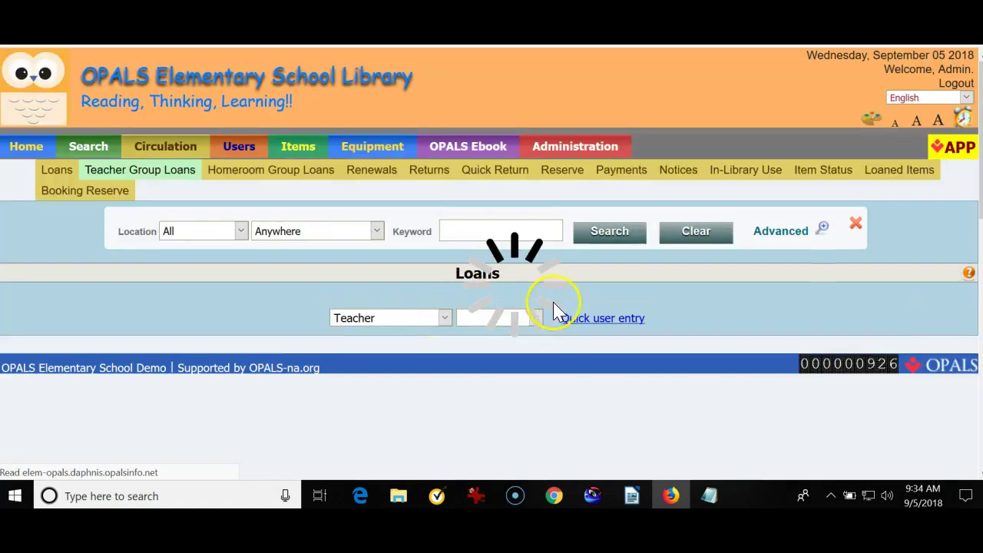
scroll(577, 323, "down", 2)
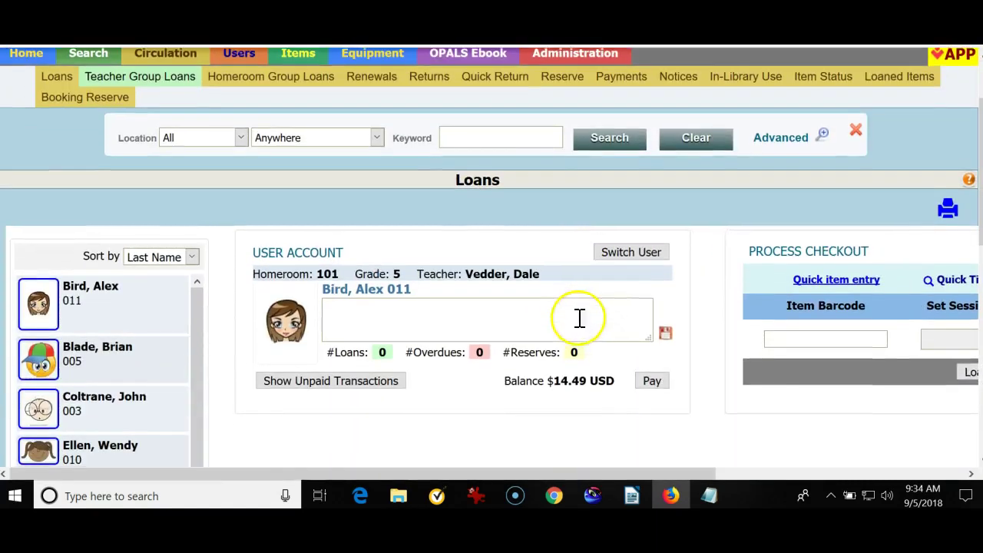
left_click(629, 252)
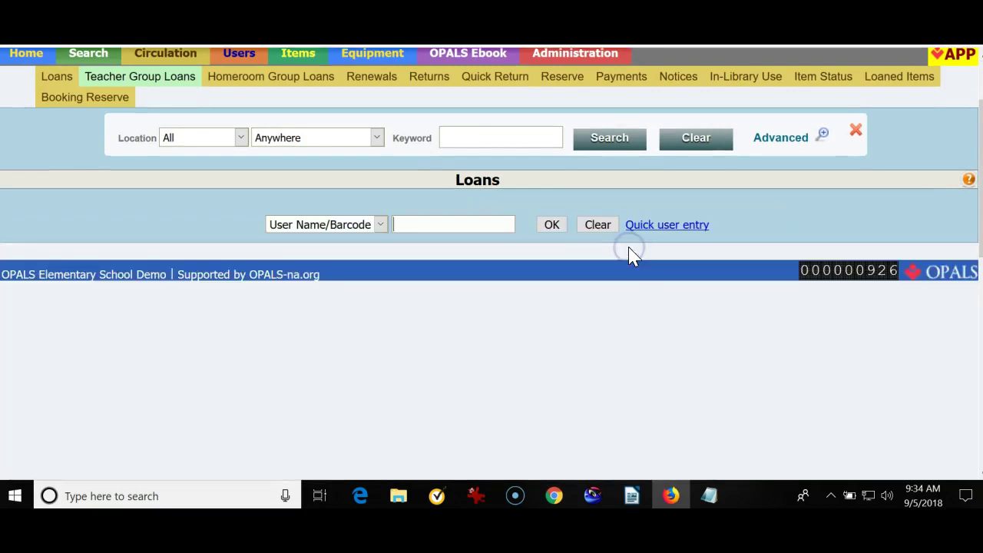
left_click(379, 225)
left_click(306, 282)
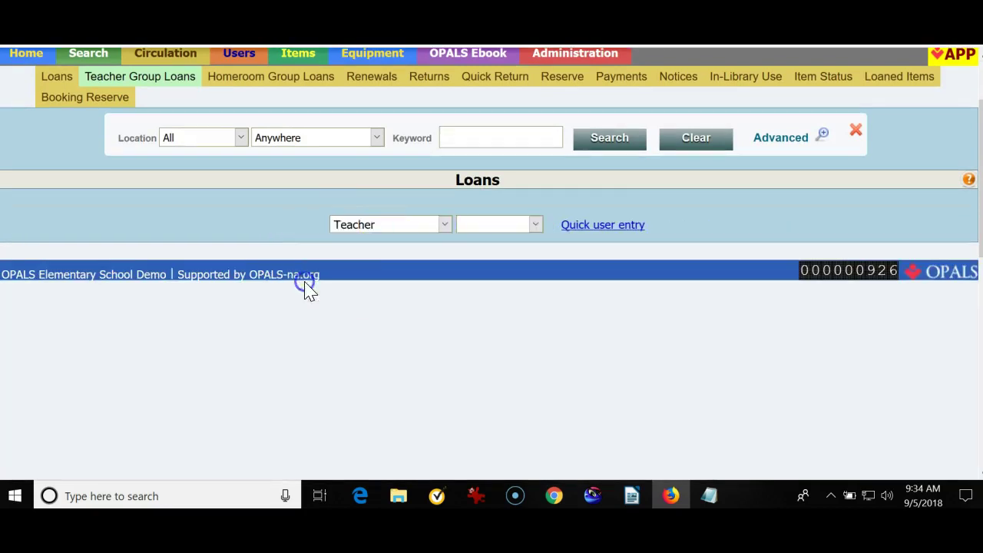
left_click(536, 225)
left_click(491, 302)
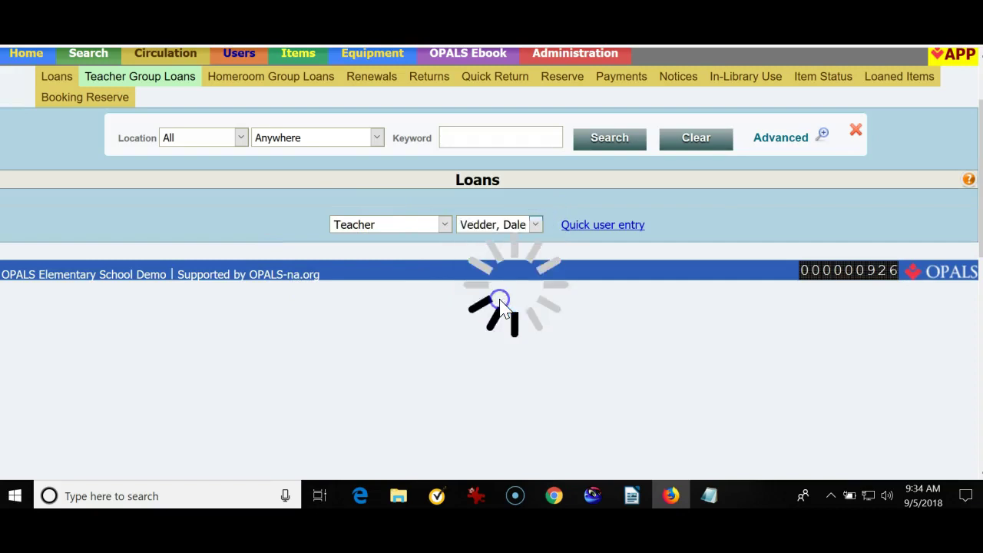
scroll(493, 308, "down", 1)
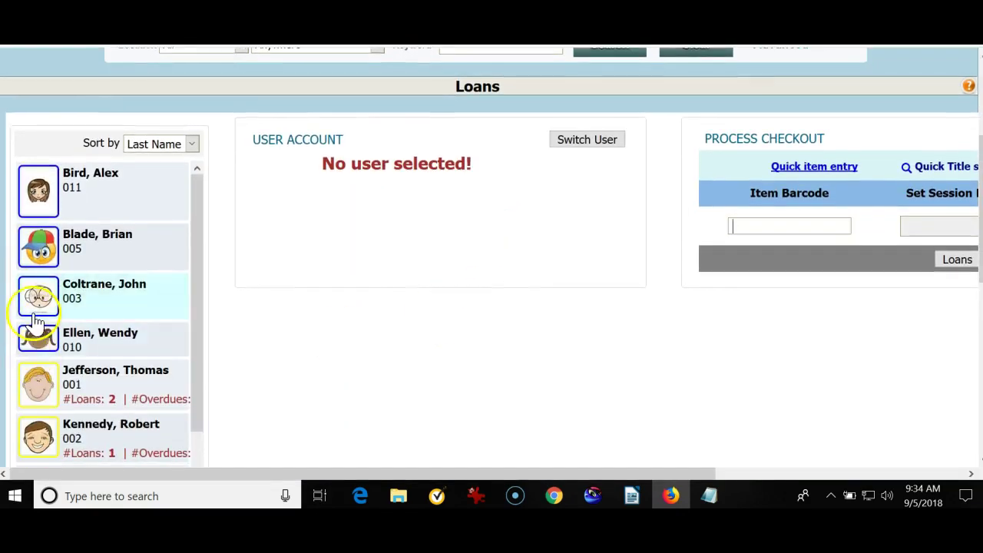
scroll(188, 233, "down", 1)
scroll(188, 232, "down", 2)
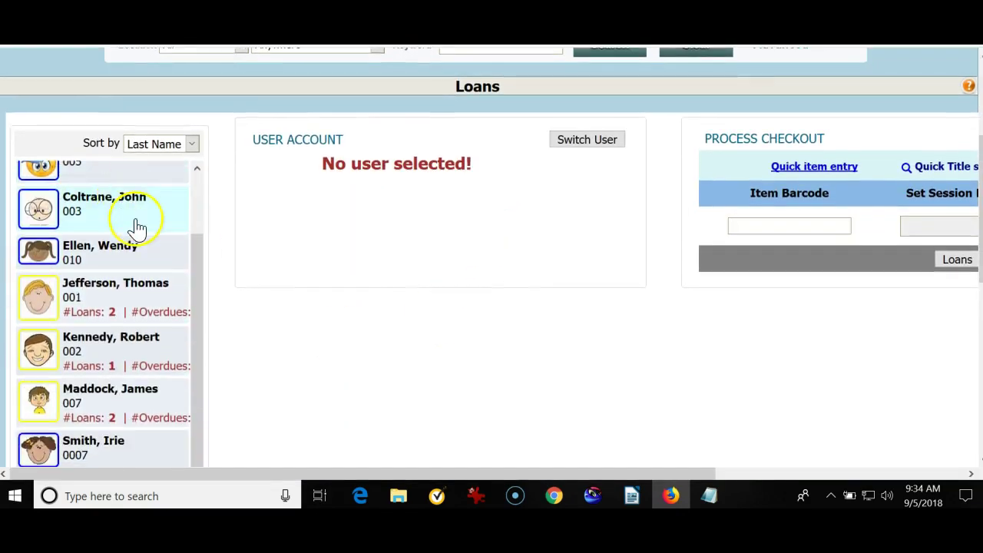
- Check two students' accounts, ending on one with 'Red dog, blue fly : football poems' on loan
left_click(95, 213)
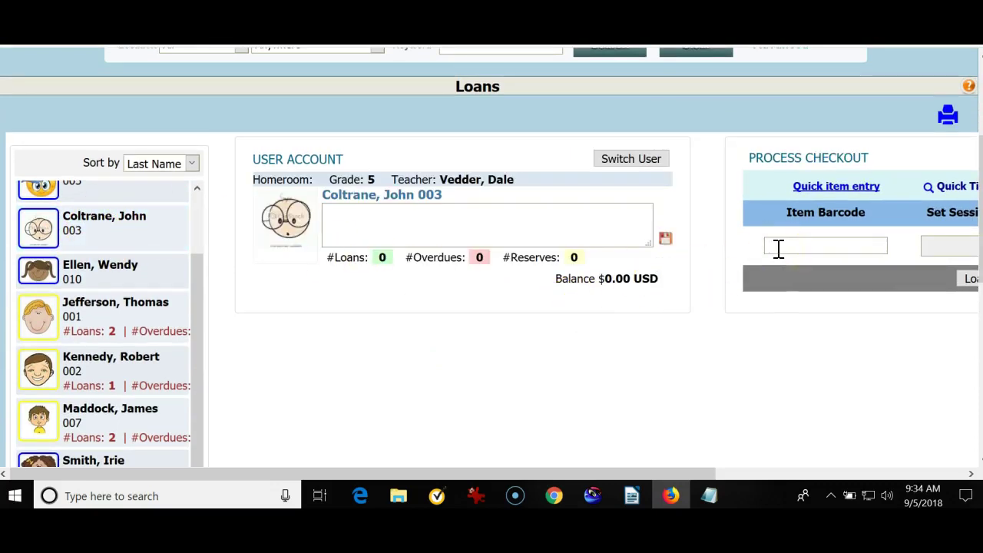
scroll(297, 391, "down", 3)
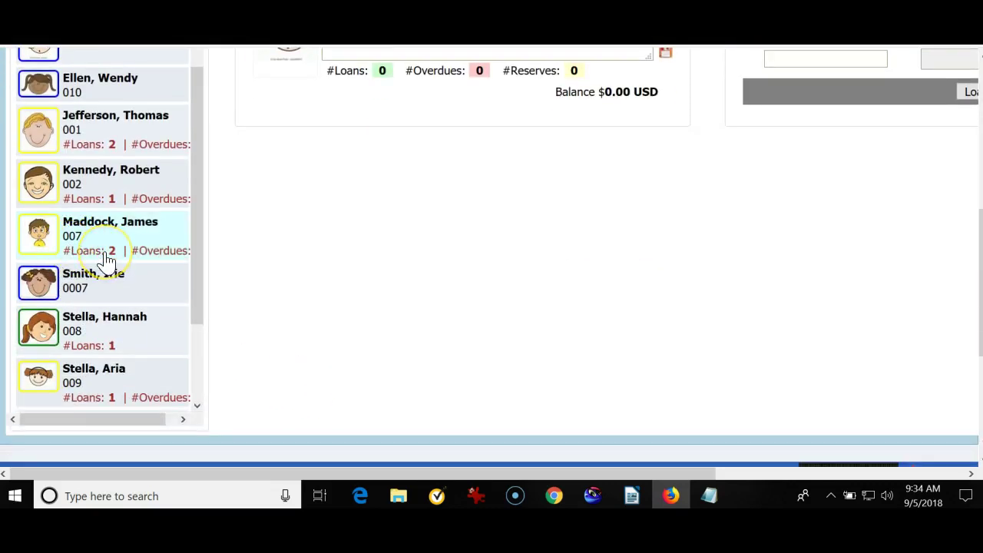
left_click(111, 334)
scroll(433, 388, "up", 2)
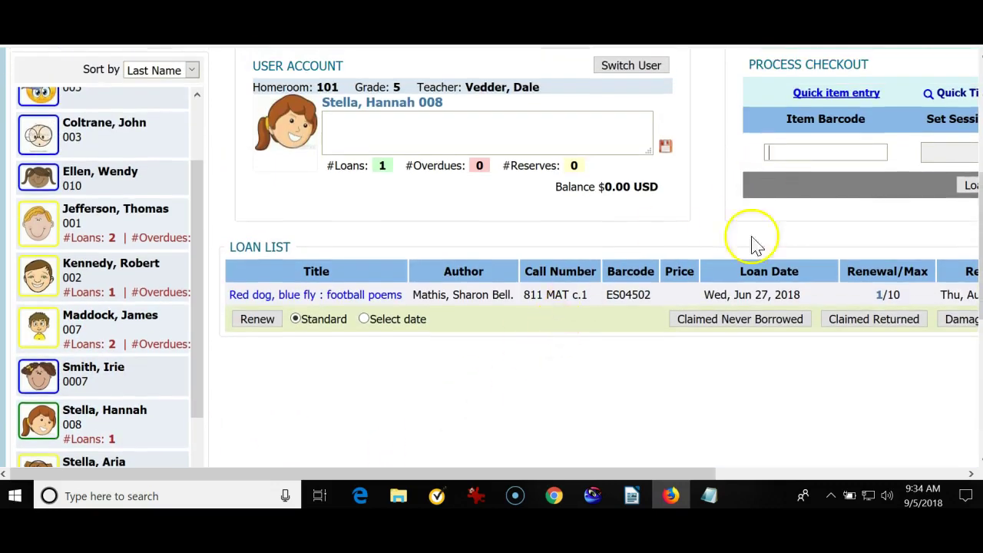
mouse_move(582, 474)
left_mouse_down()
mouse_move(883, 454)
mouse_move(760, 454)
mouse_move(786, 457)
left_mouse_up()
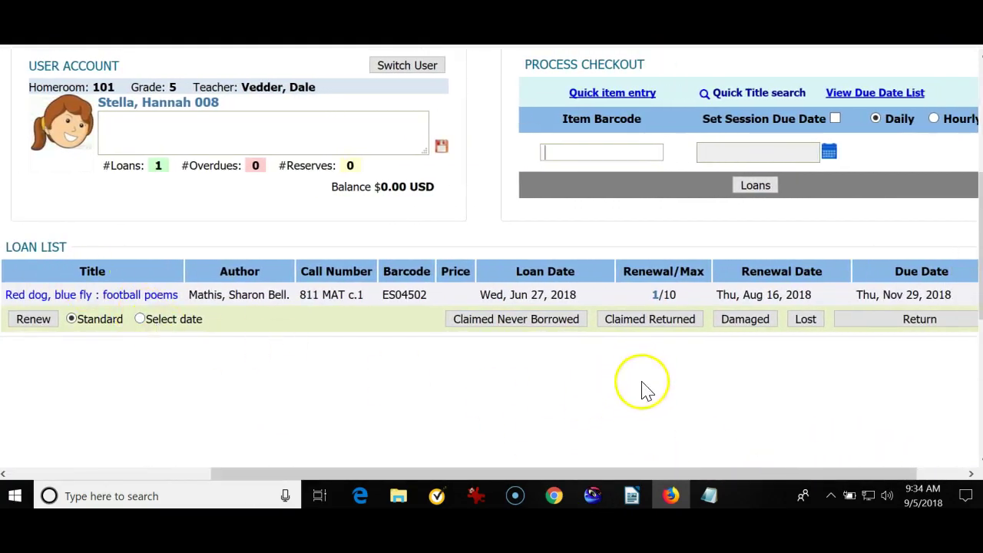
left_click_drag(757, 474, 290, 461)
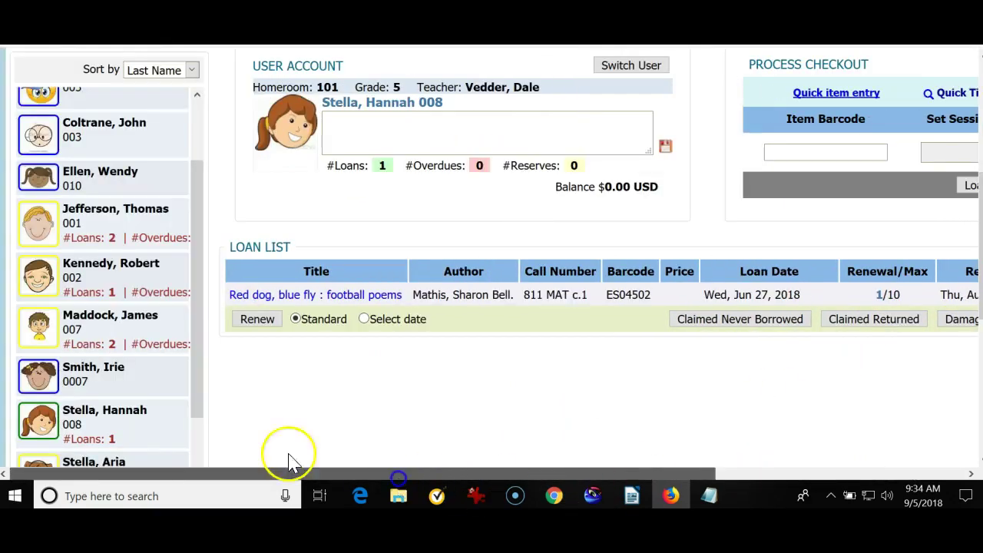
scroll(220, 422, "up", 3)
scroll(168, 388, "up", 1)
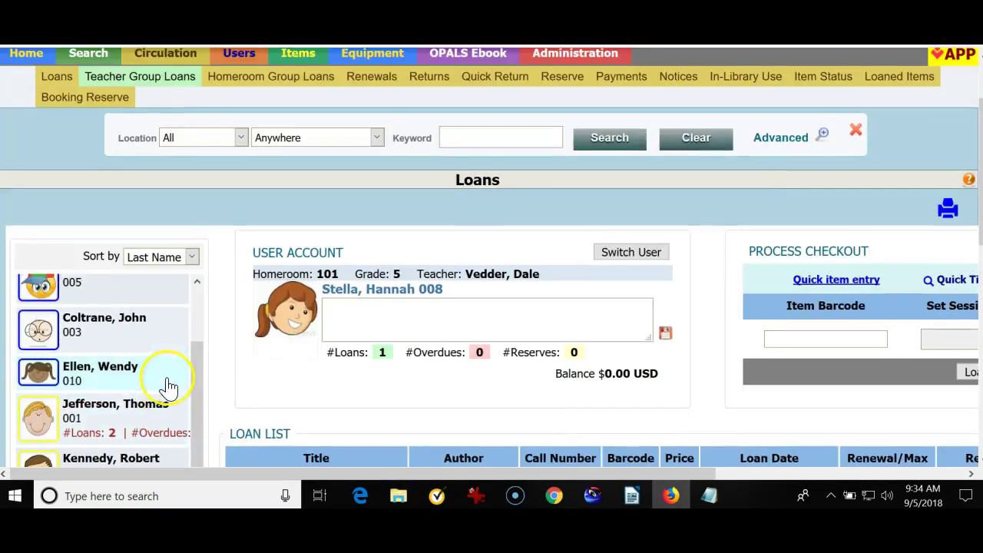
scroll(169, 388, "up", 2)
mouse_move(170, 52)
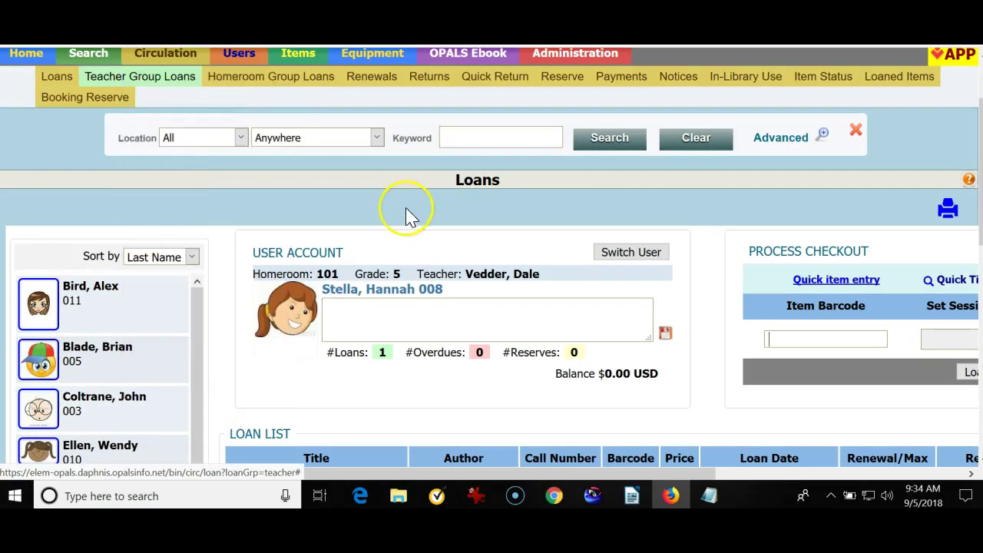
scroll(398, 205, "up", 2)
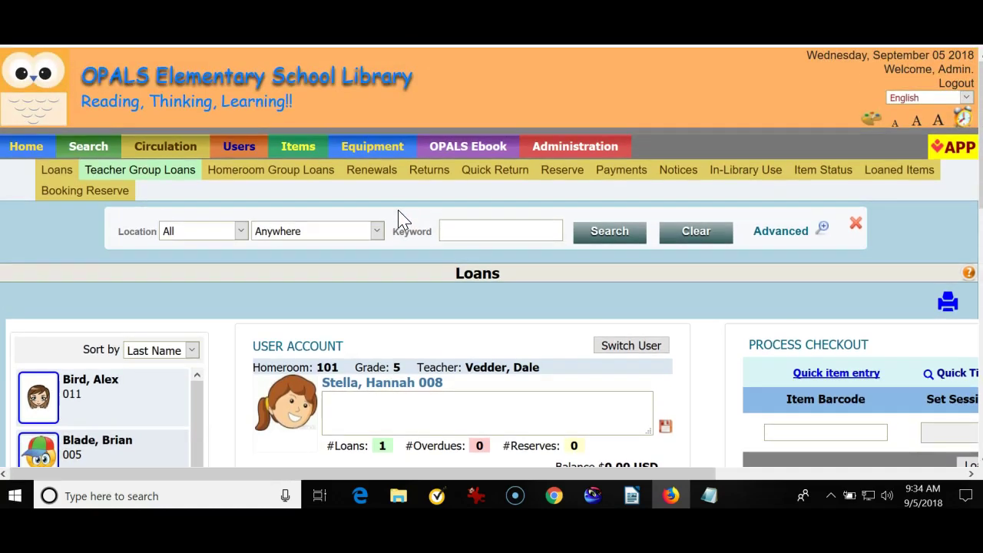
- Open the Users Group Editor's Borrowers page and filter user types to Student only
mouse_move(228, 147)
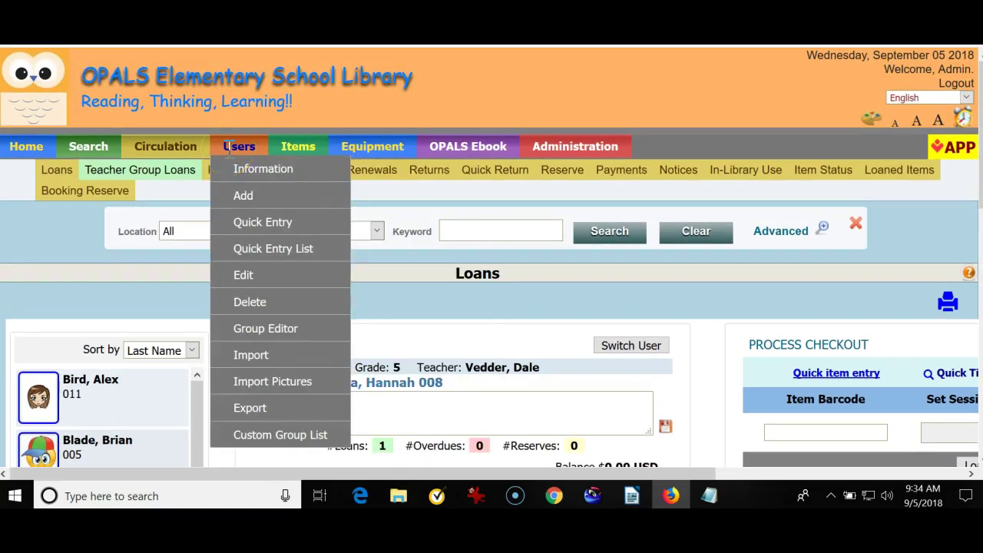
left_click(262, 335)
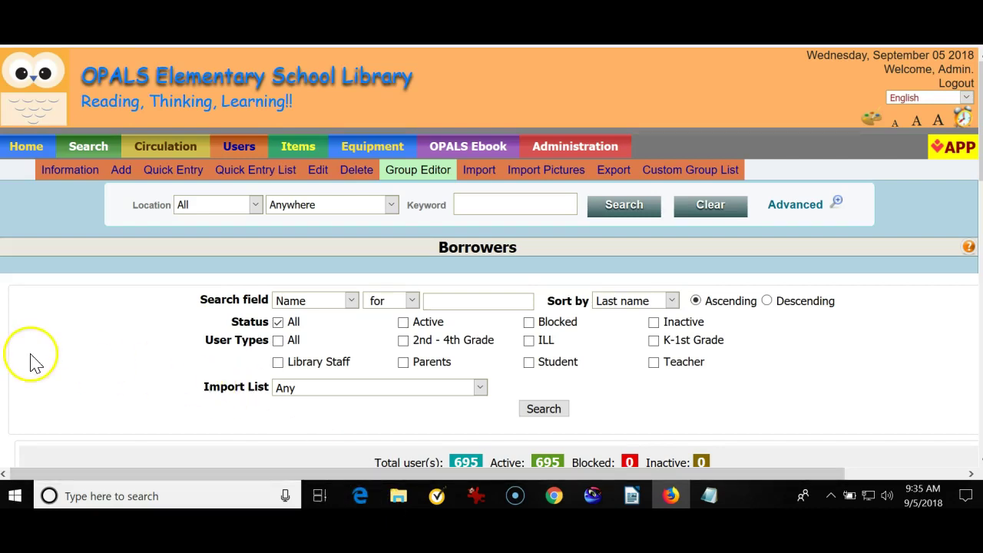
scroll(31, 360, "down", 5)
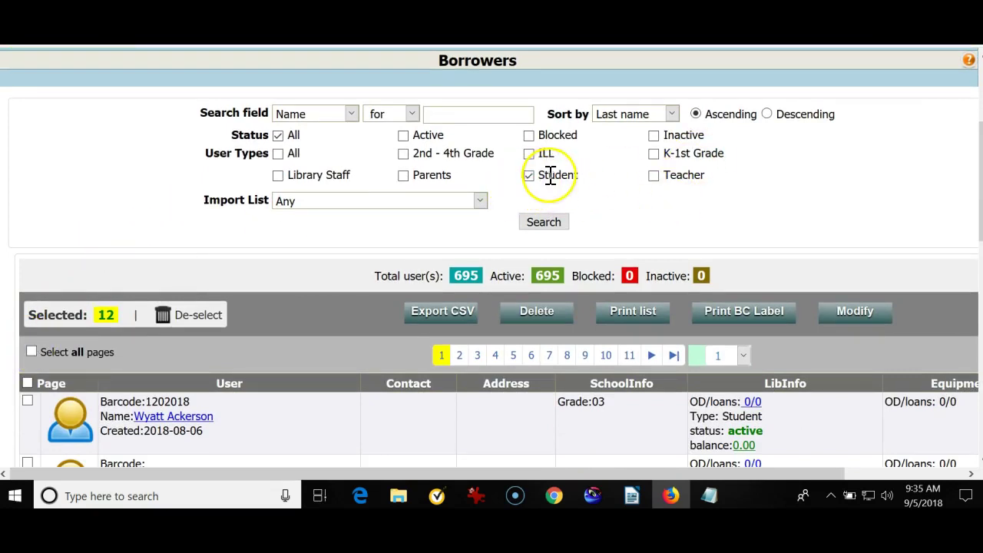
scroll(493, 175, "up", 5)
mouse_move(226, 142)
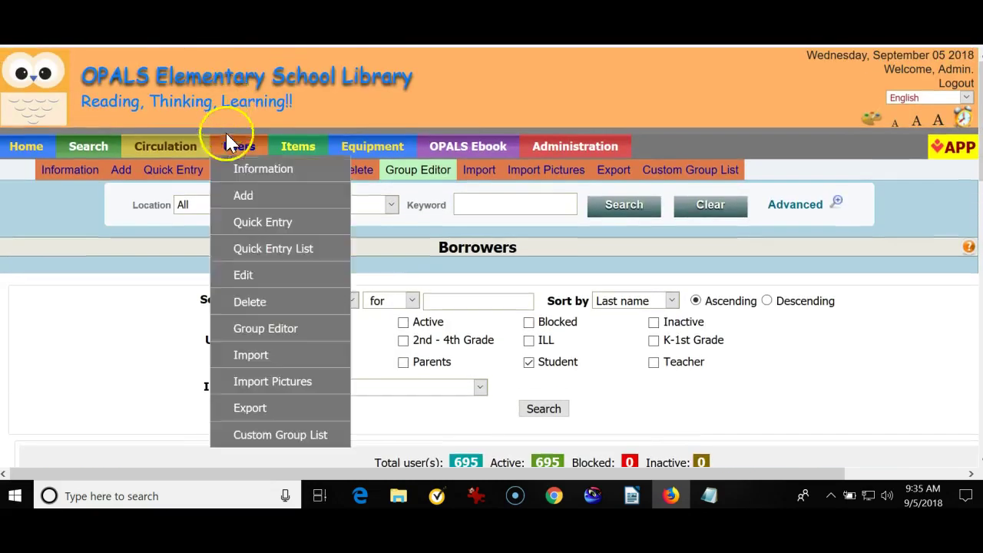
- Search student borrowers, clear the earlier selection, and select all 691 across every page
left_click(553, 415)
left_click(469, 325)
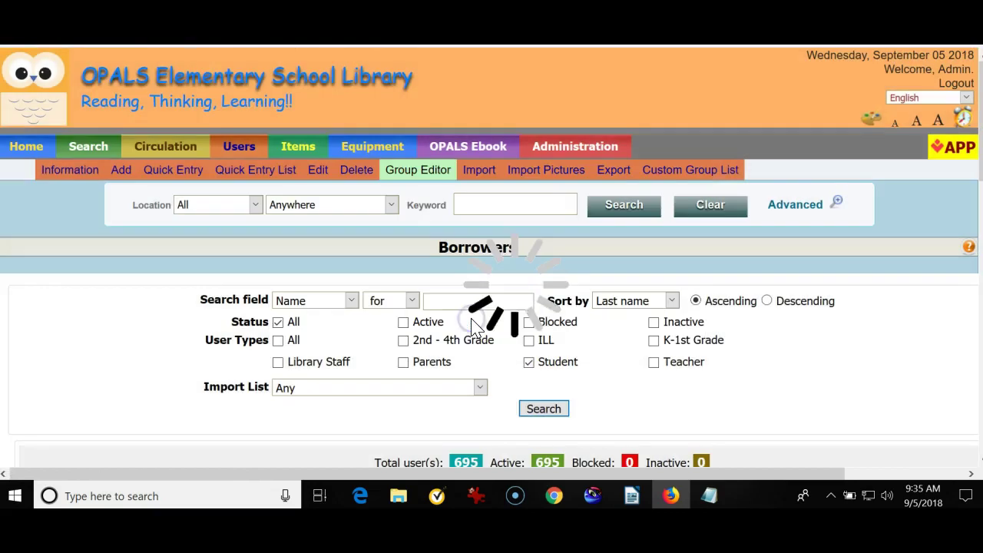
scroll(472, 325, "down", 5)
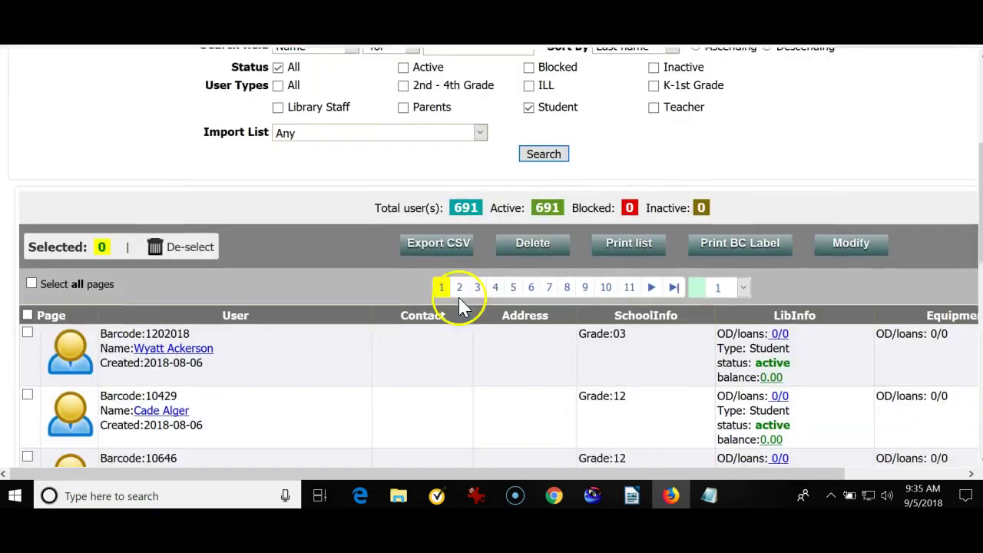
scroll(460, 305, "down", 3)
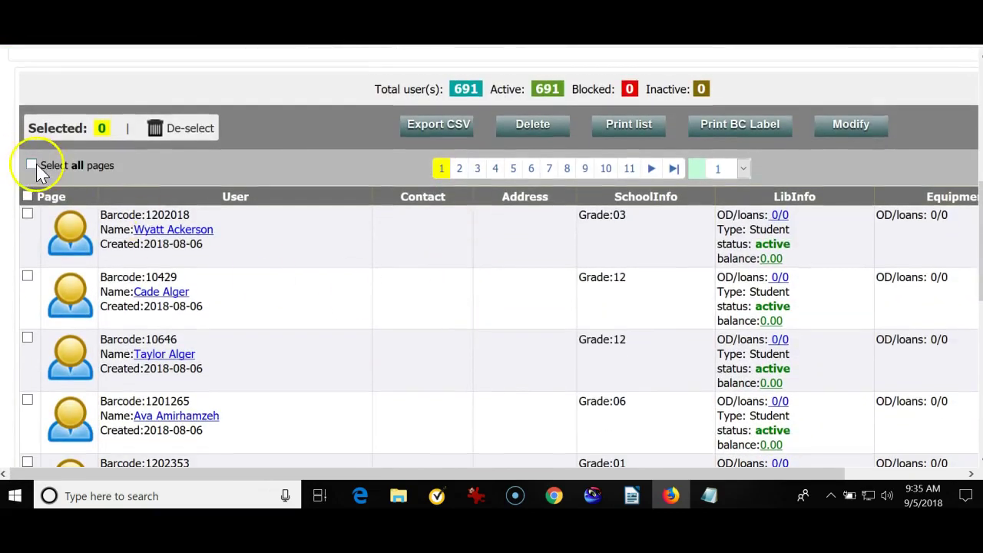
left_click(32, 163)
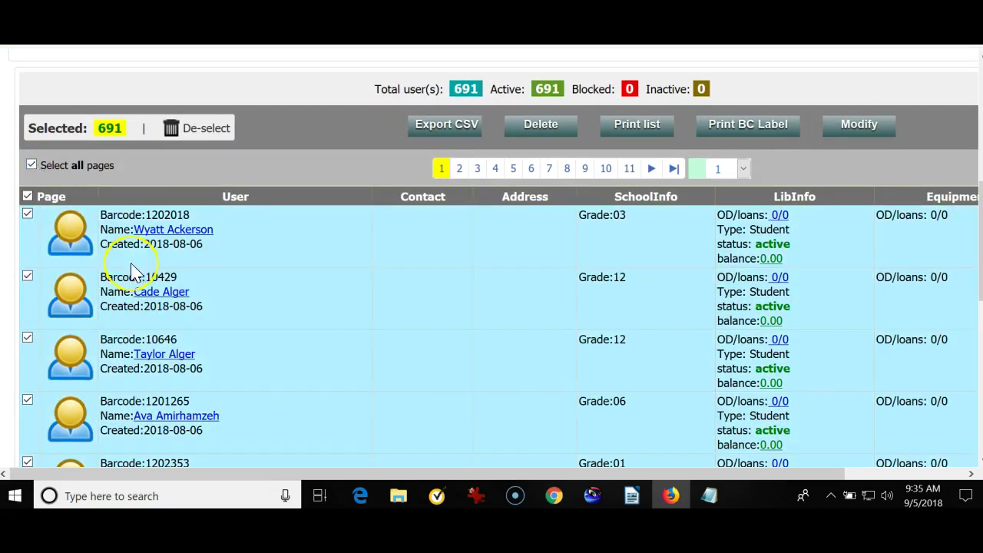
- Set up barcode labels in Last Name, First Name format with Home room and Grade fields
left_click(740, 129)
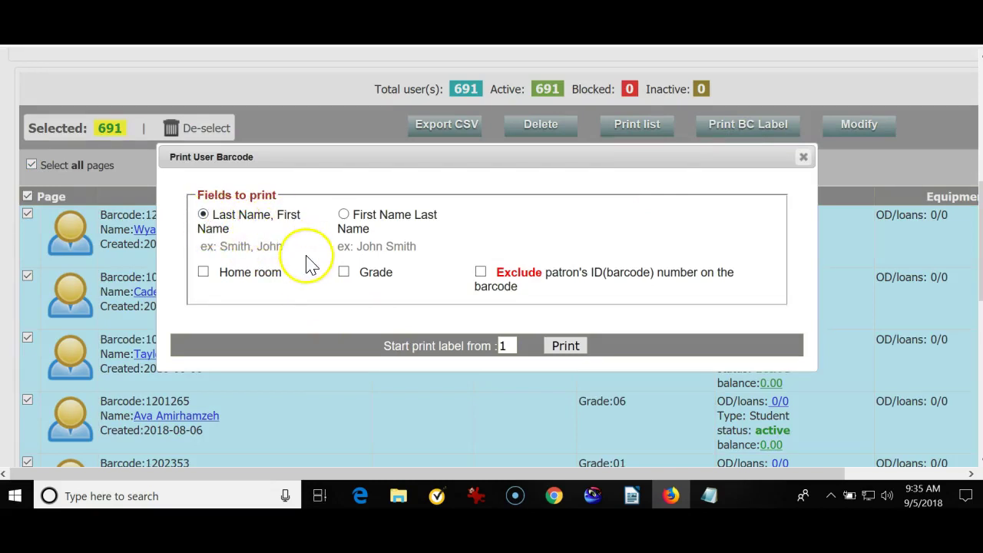
left_click(203, 275)
left_click(342, 274)
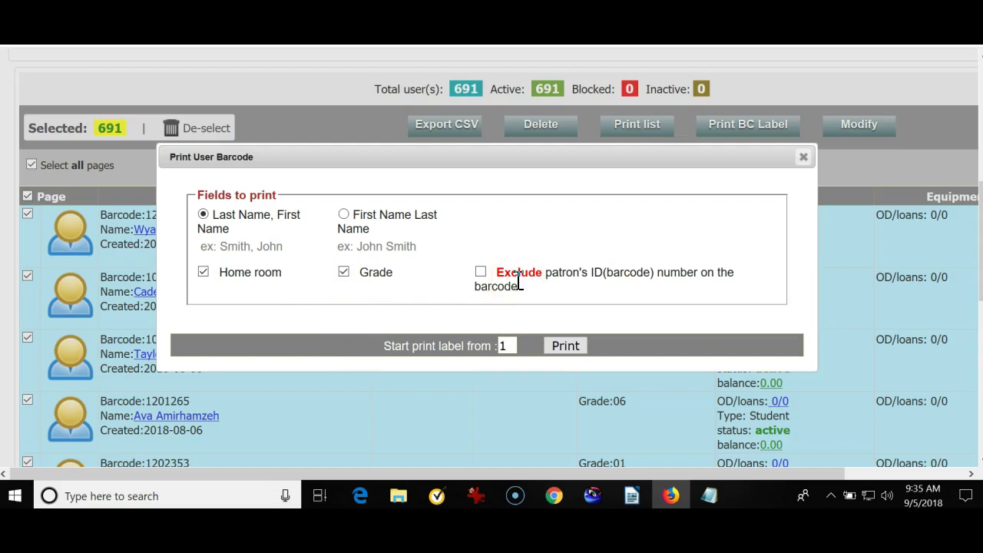
- Print the labels for the selected students, then de-select every borrower
left_click(803, 160)
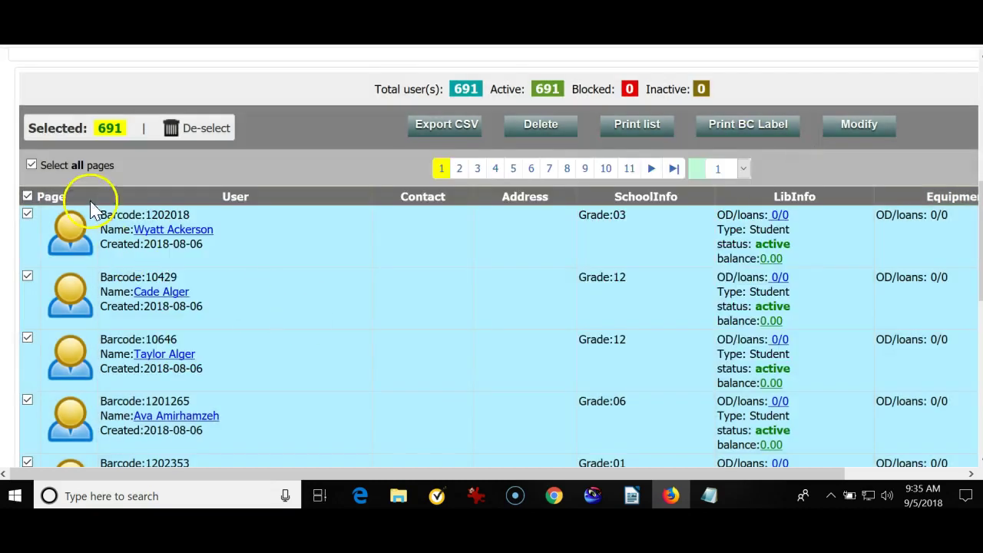
left_click(197, 132)
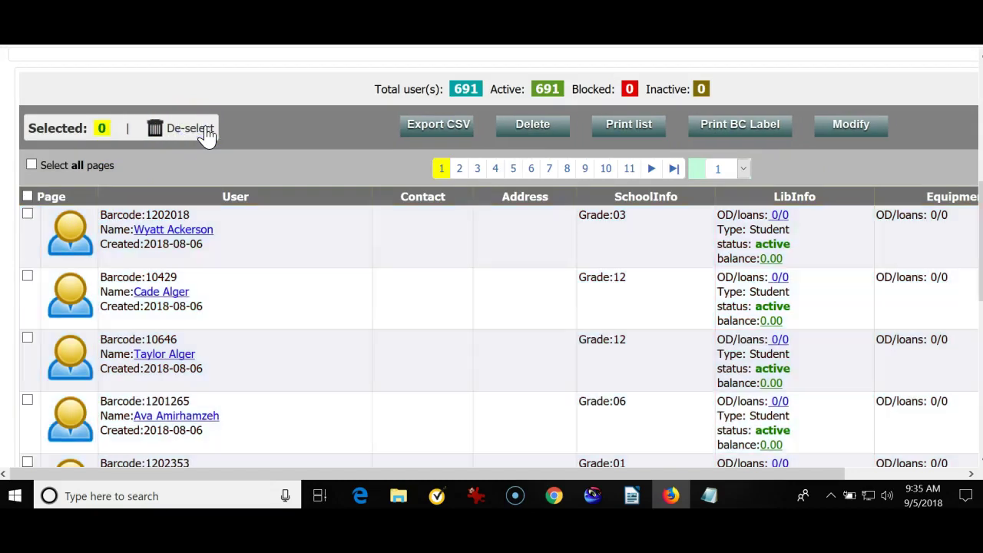
scroll(246, 234, "up", 3)
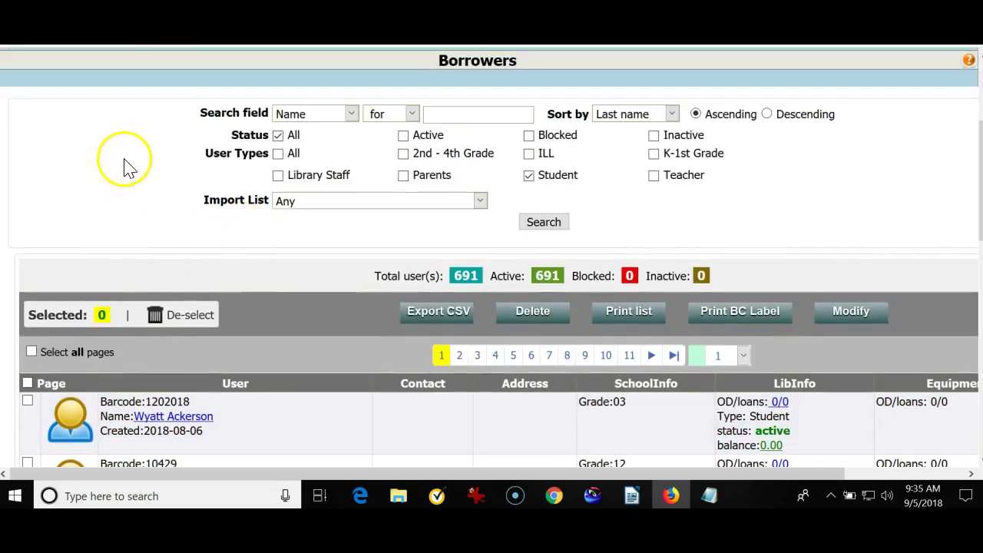
left_click(351, 113)
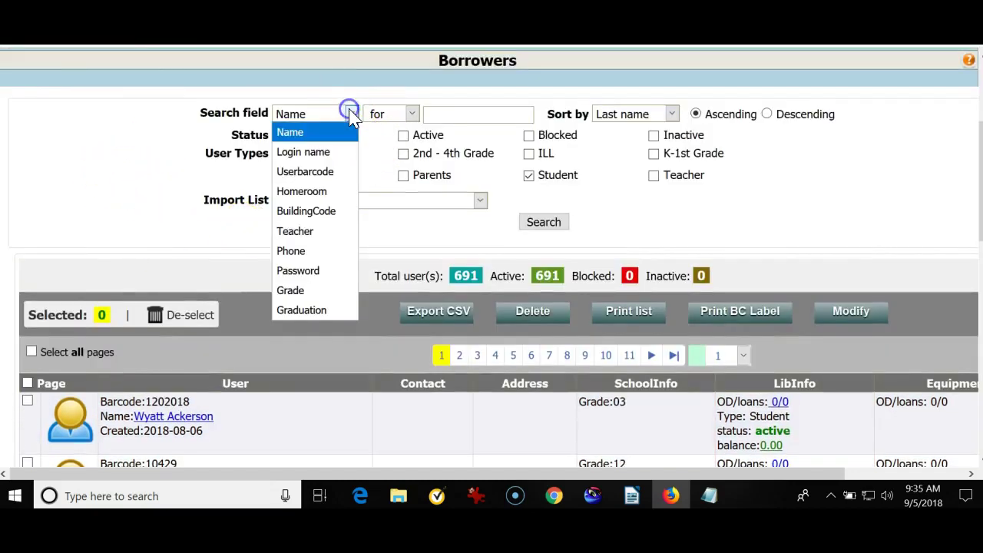
left_click(289, 235)
left_click(530, 114)
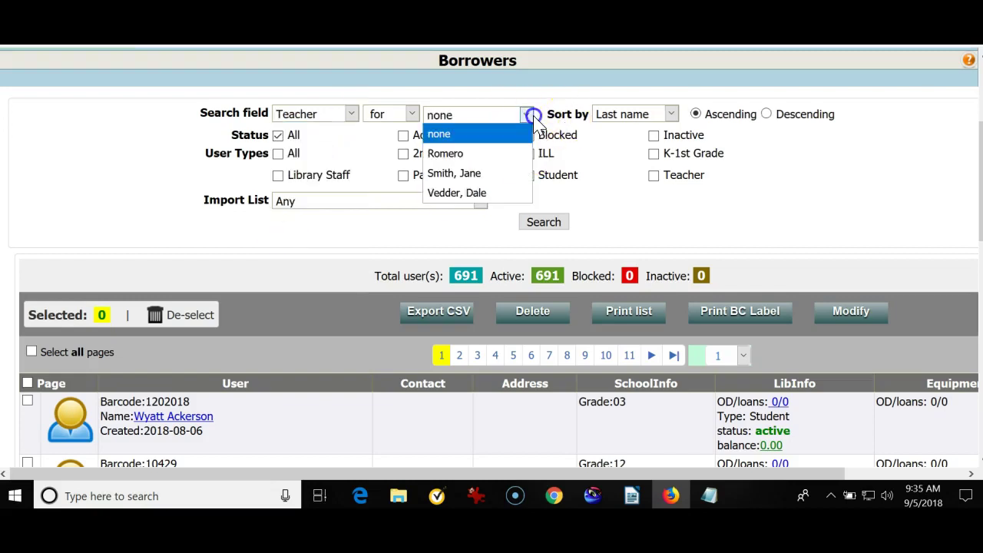
left_click(485, 192)
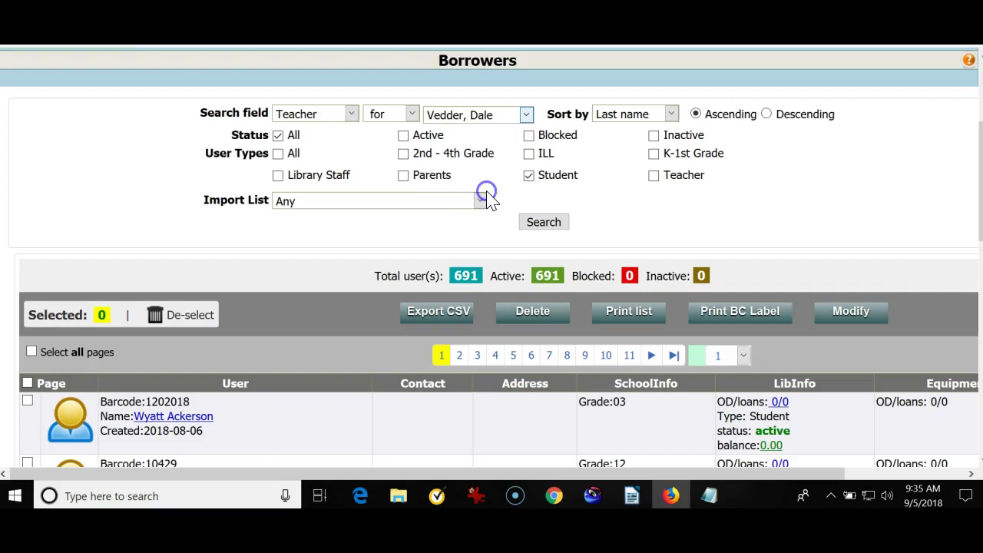
left_click(529, 224)
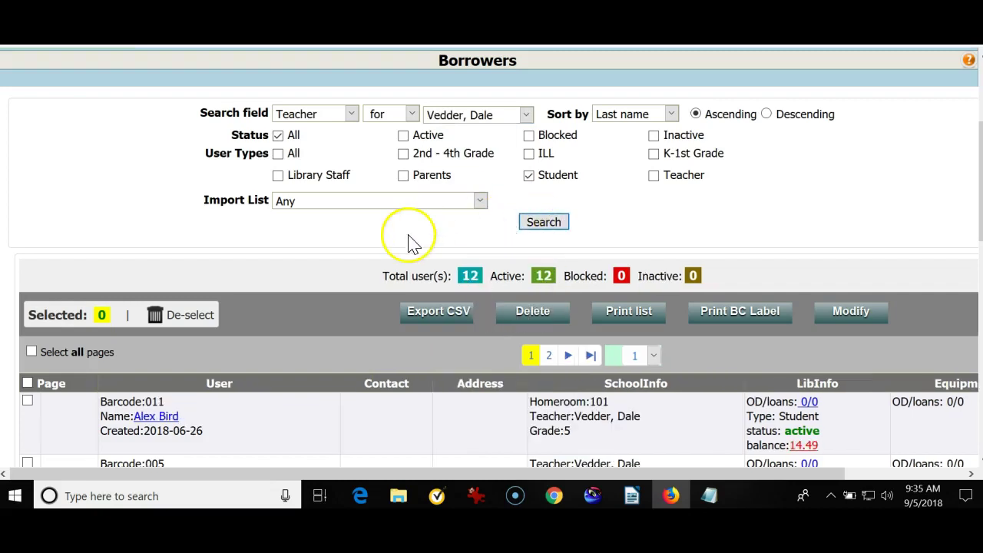
scroll(325, 264, "down", 2)
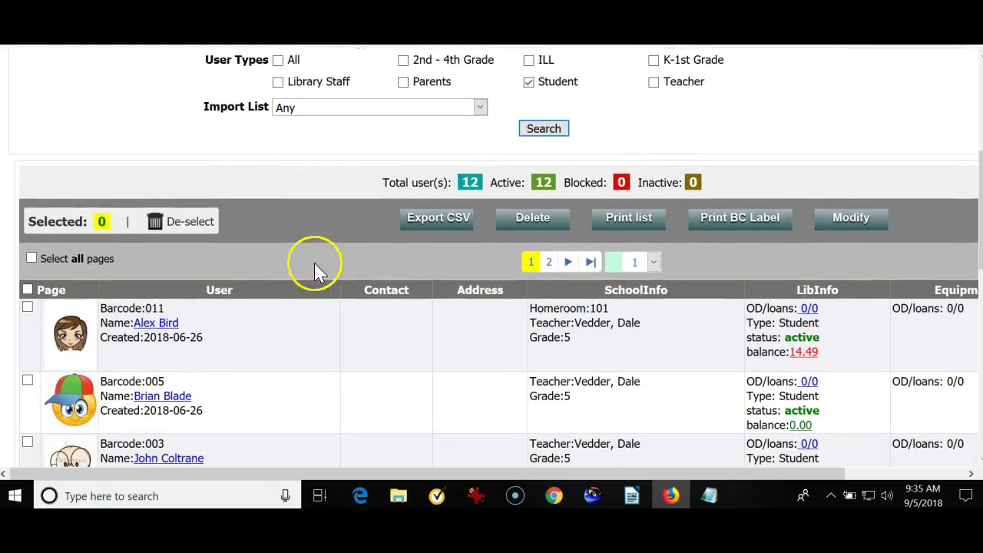
left_click(31, 259)
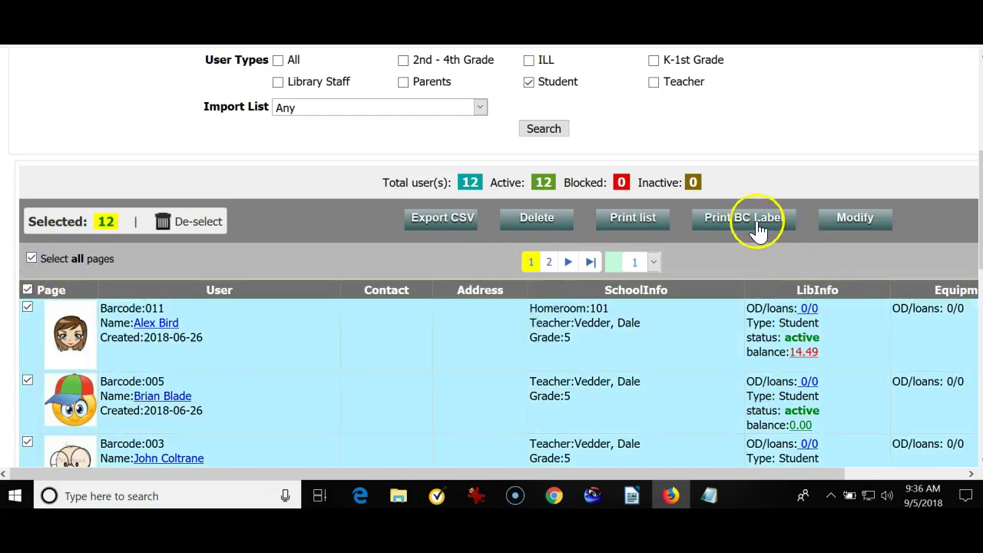
left_click(757, 223)
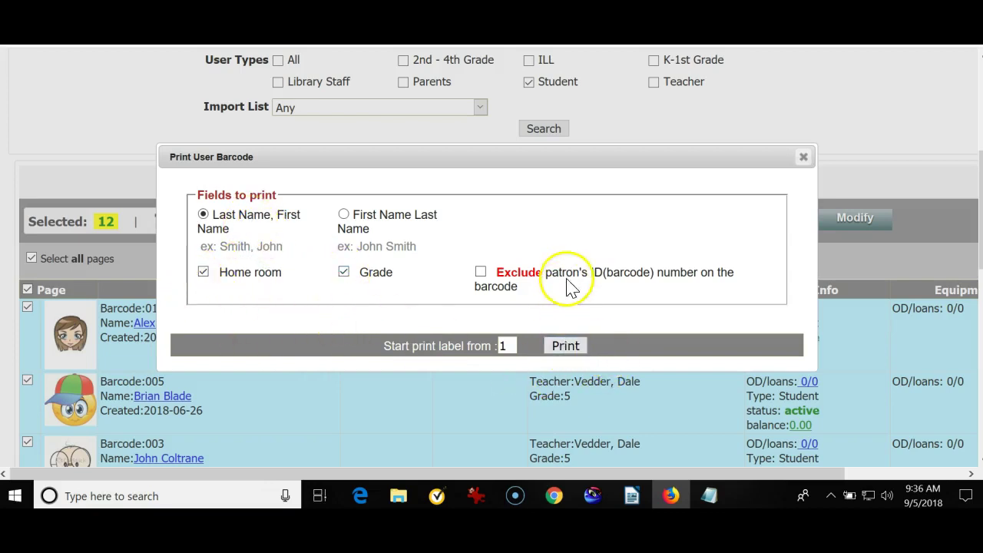
left_click(565, 346)
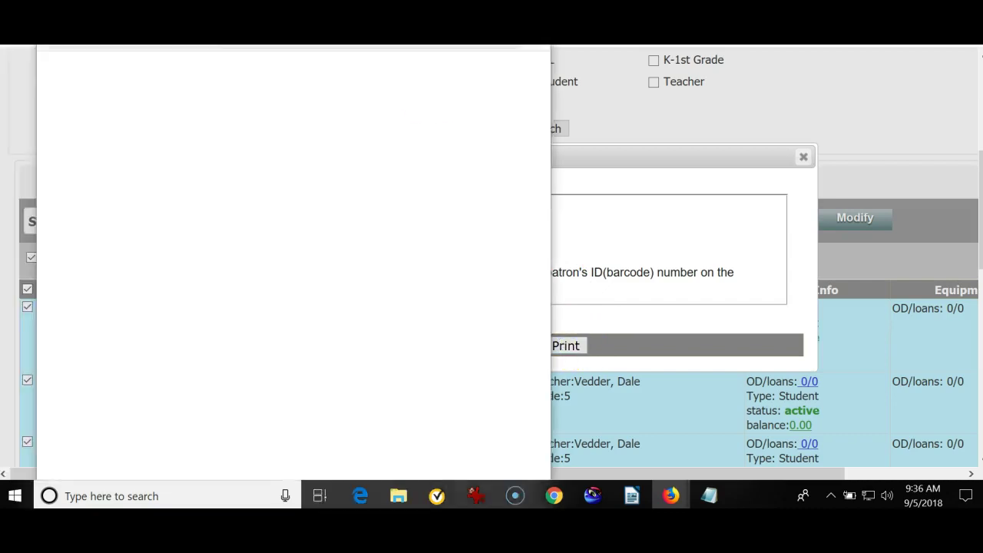
- View the 12-student label sheet at 100% with default page zoom, then close the PDF window
left_click_drag(357, 50, 507, 48)
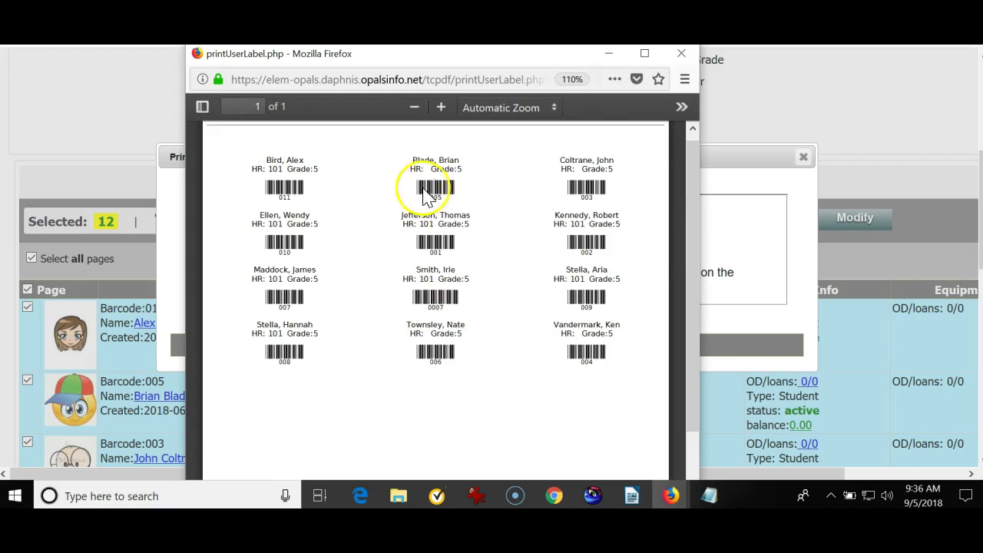
left_click(443, 108)
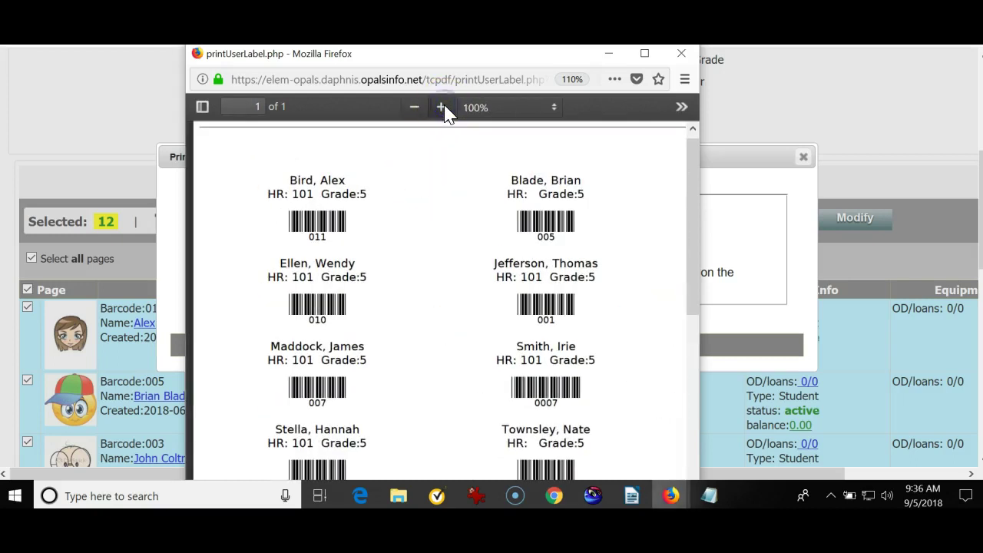
left_click(443, 169)
left_click(571, 80)
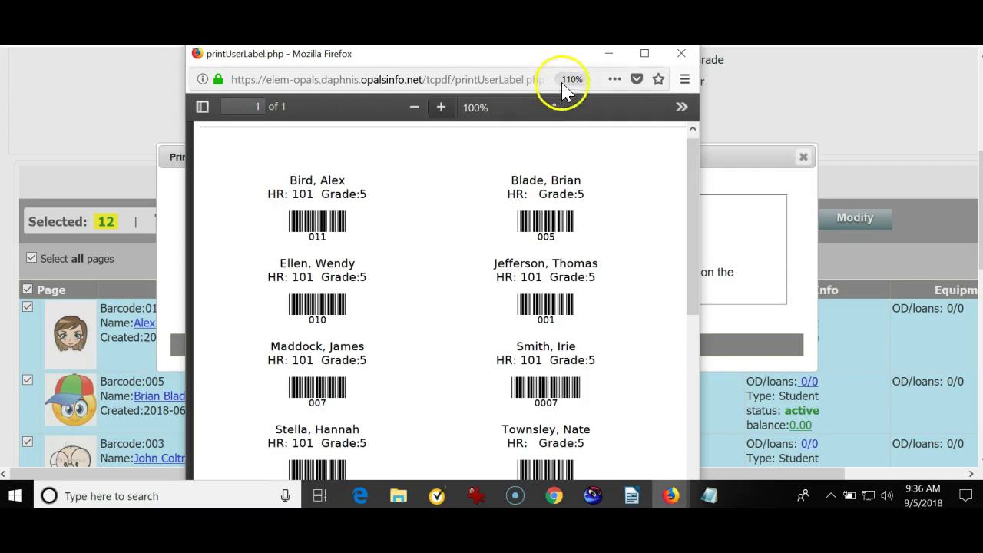
left_click(680, 53)
left_click(814, 166)
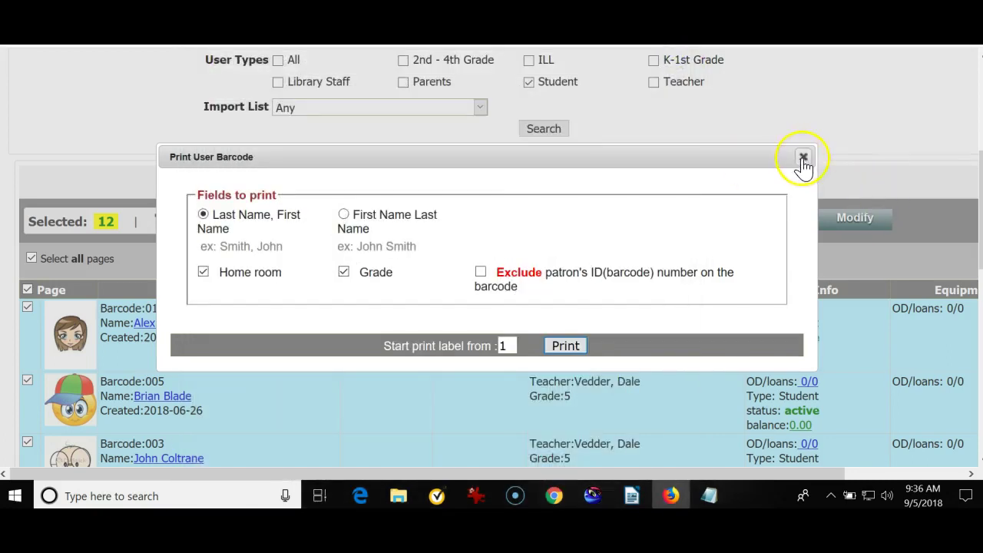
- Close the Print User Barcode dialog
left_click(803, 158)
scroll(686, 215, "up", 3)
scroll(614, 241, "down", 2)
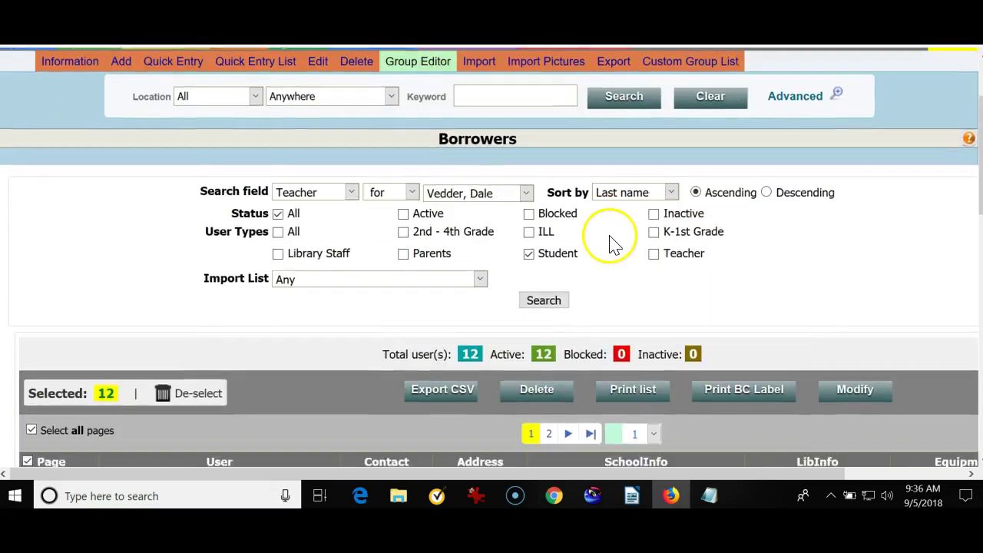
- Search borrowers by a second teacher, clearing the old selection, to list their 10 students
left_click(349, 119)
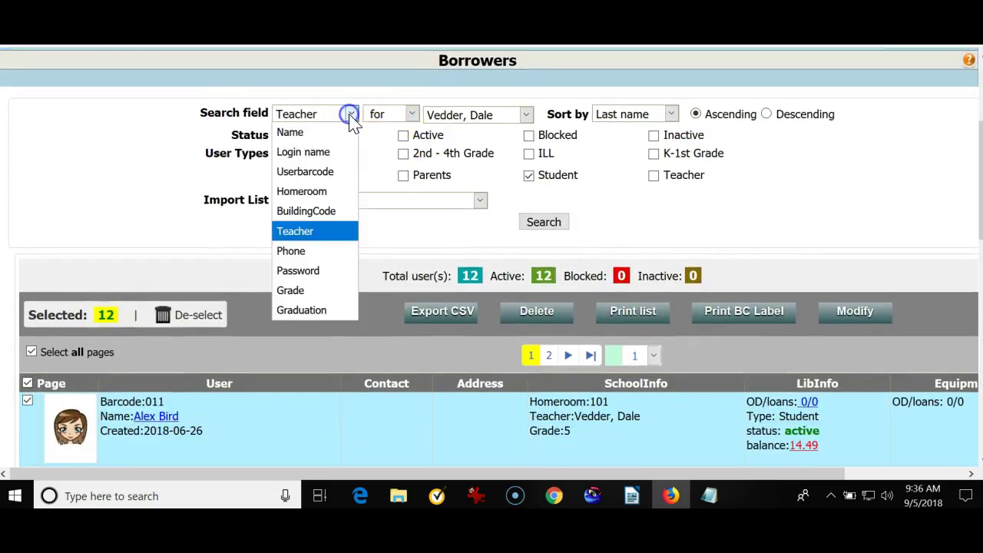
left_click(305, 233)
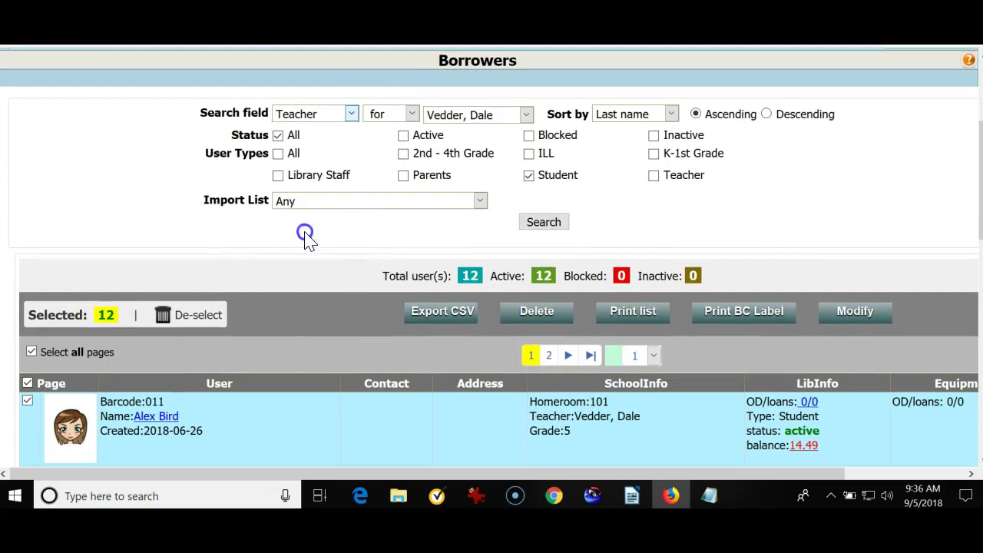
left_click(526, 115)
left_click(483, 173)
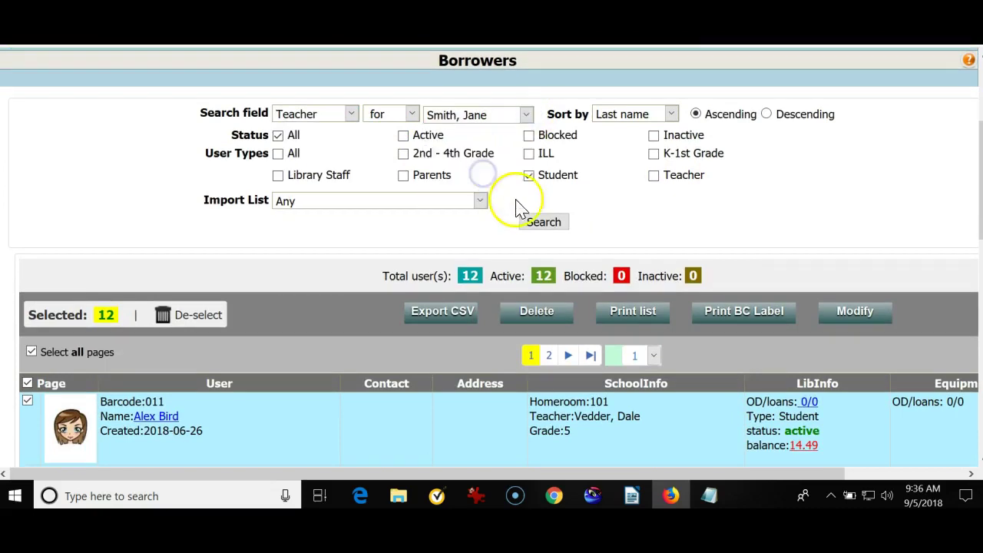
left_click(544, 222)
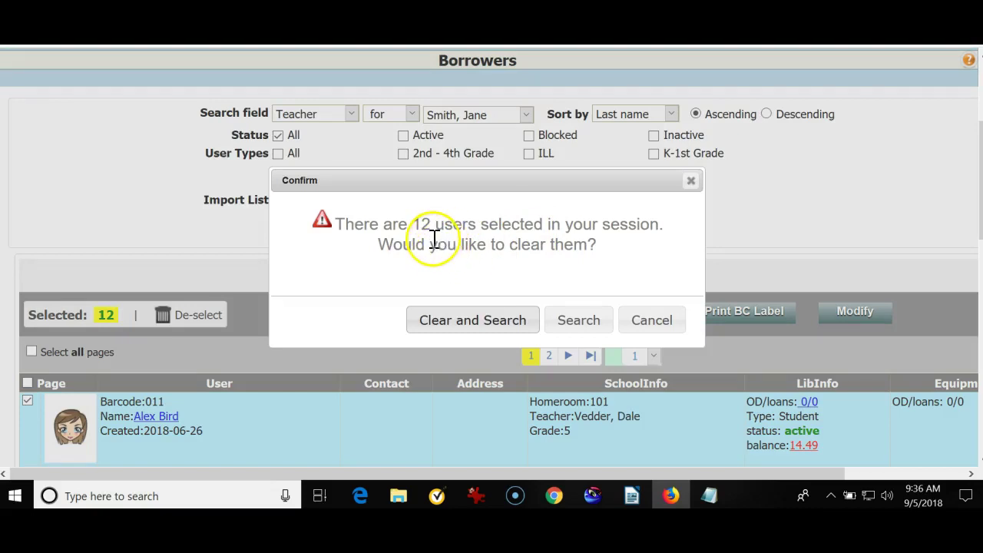
left_click(464, 322)
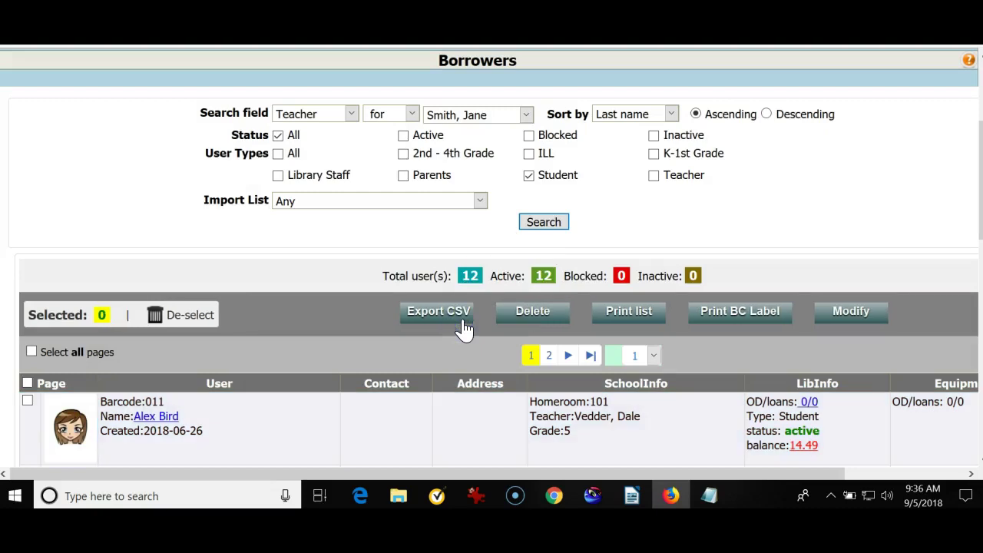
scroll(461, 323, "down", 2)
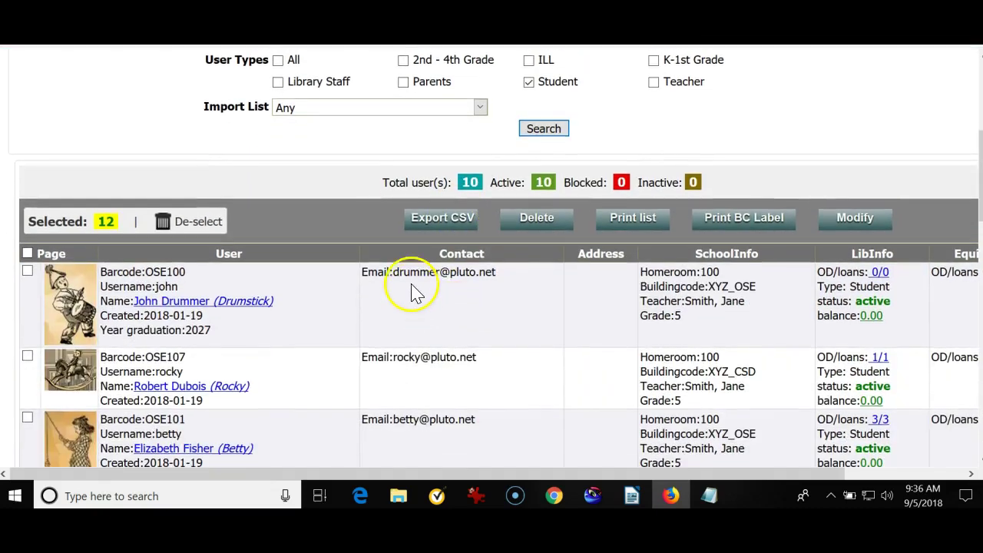
- Select all 10 students and print their barcode labels with homeroom and grade
scroll(411, 292, "down", 2)
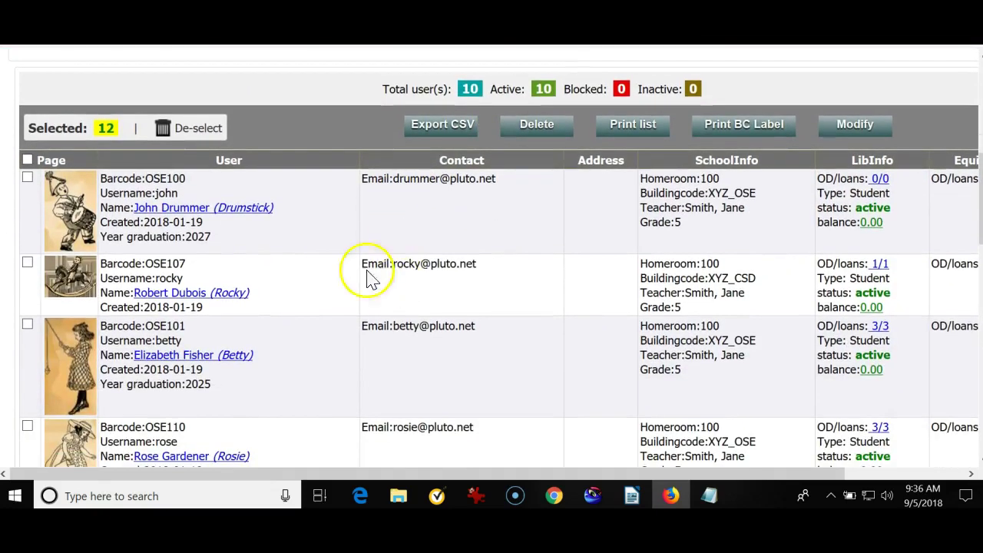
left_click(27, 160)
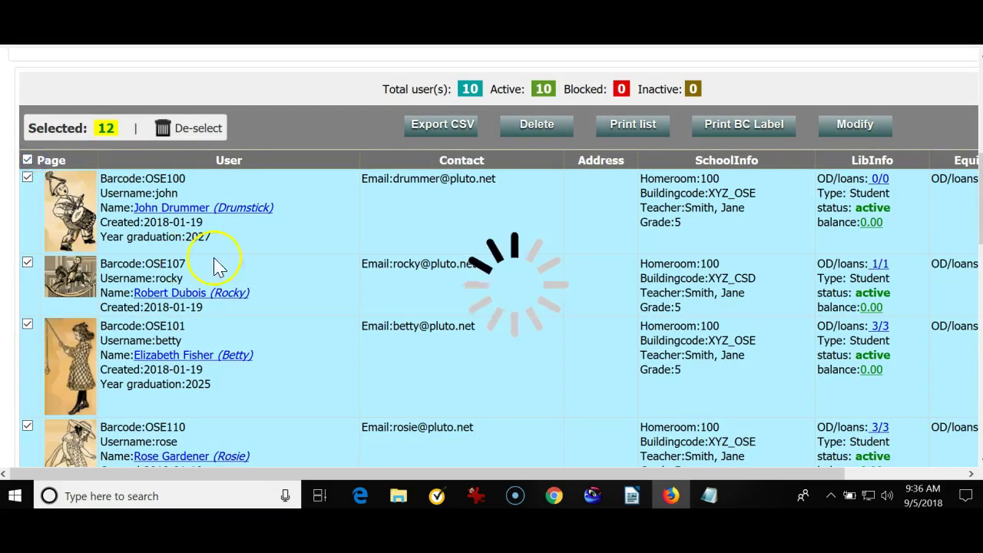
left_click(722, 127)
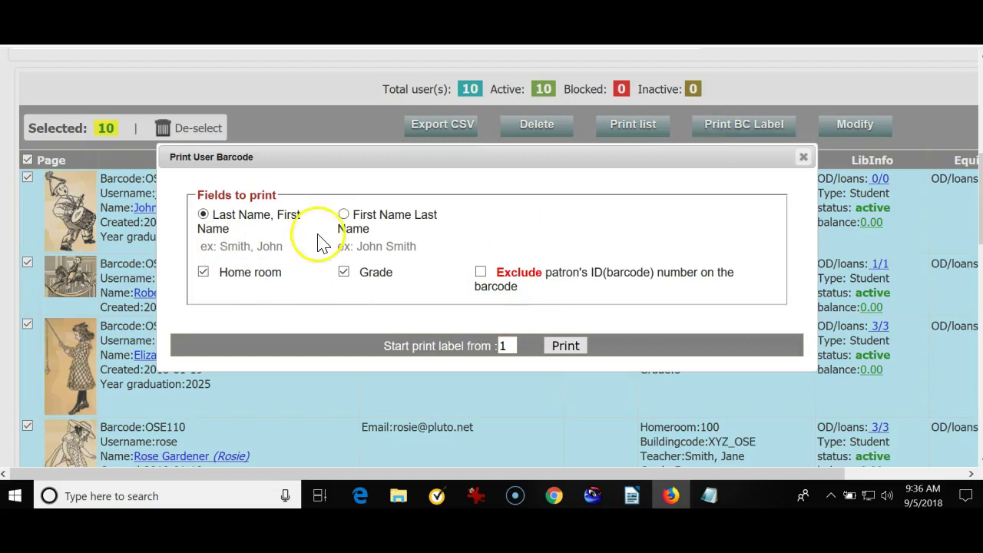
left_click(574, 347)
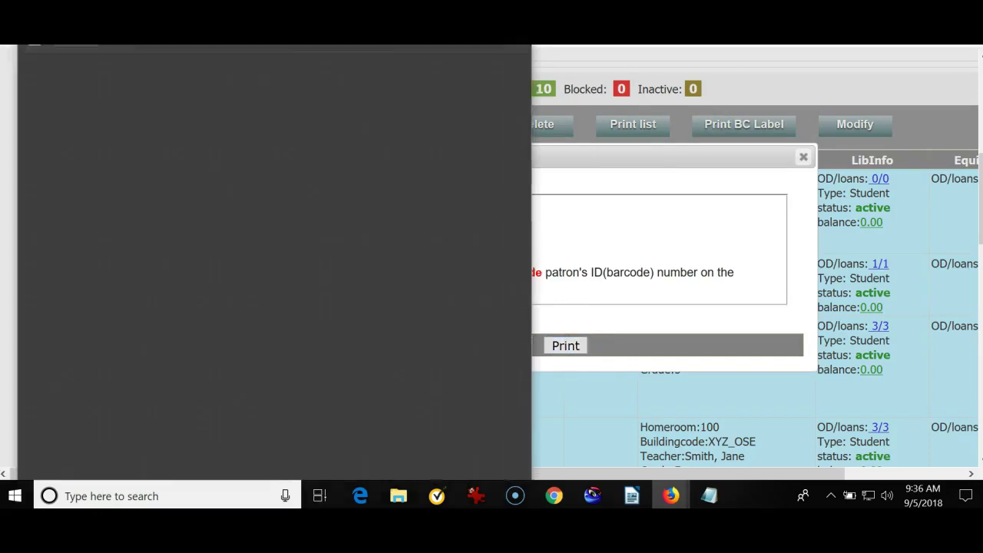
- Check the 10-student barcode label PDF in Firefox, then close it
left_click_drag(338, 53, 539, 57)
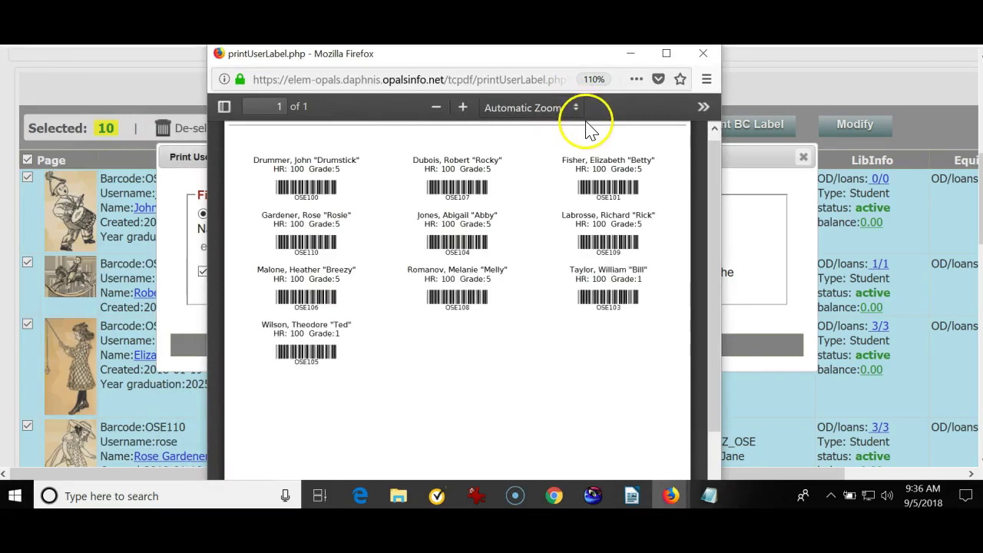
left_click(702, 53)
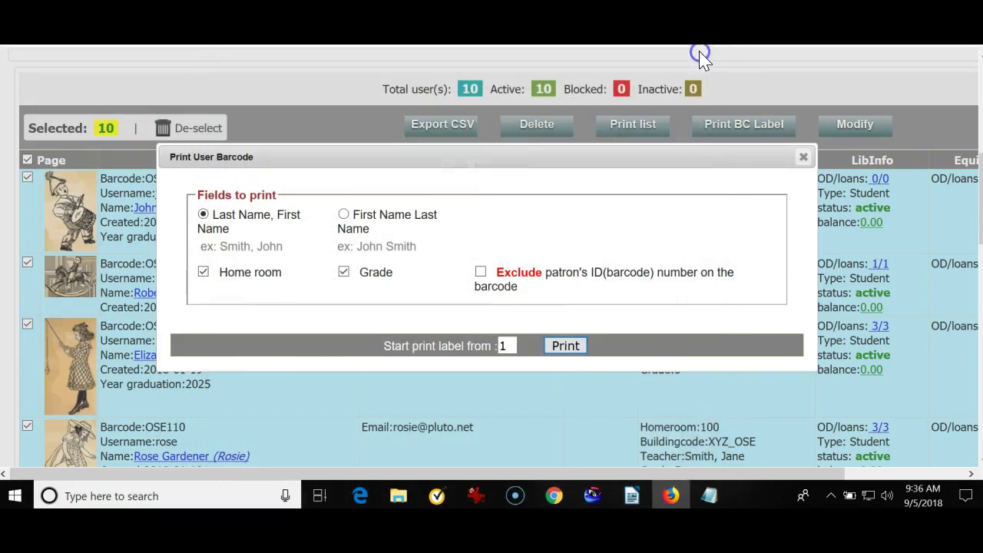